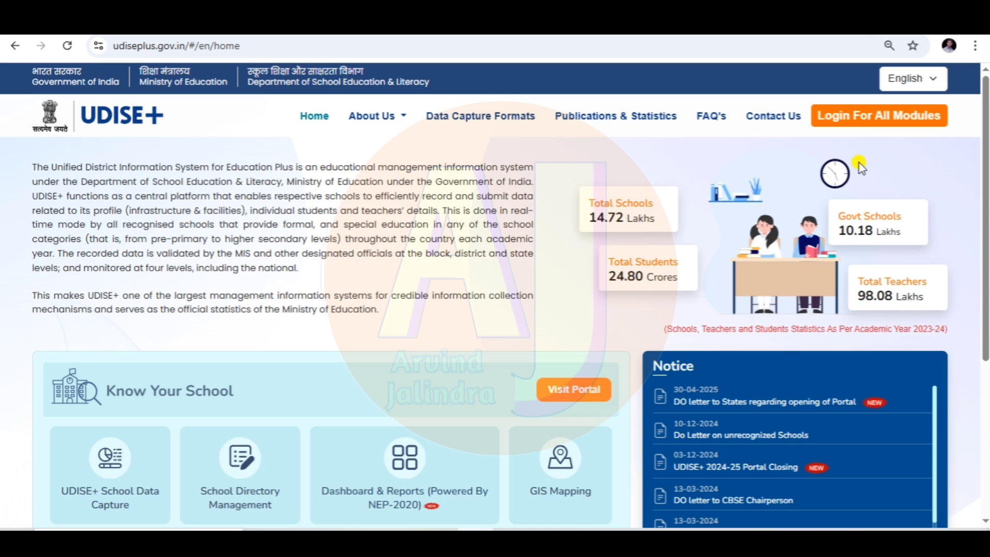
- Choose RAJASTHAN on the Login For All Modules page to list its module logins, including Teacher Module
click(858, 126)
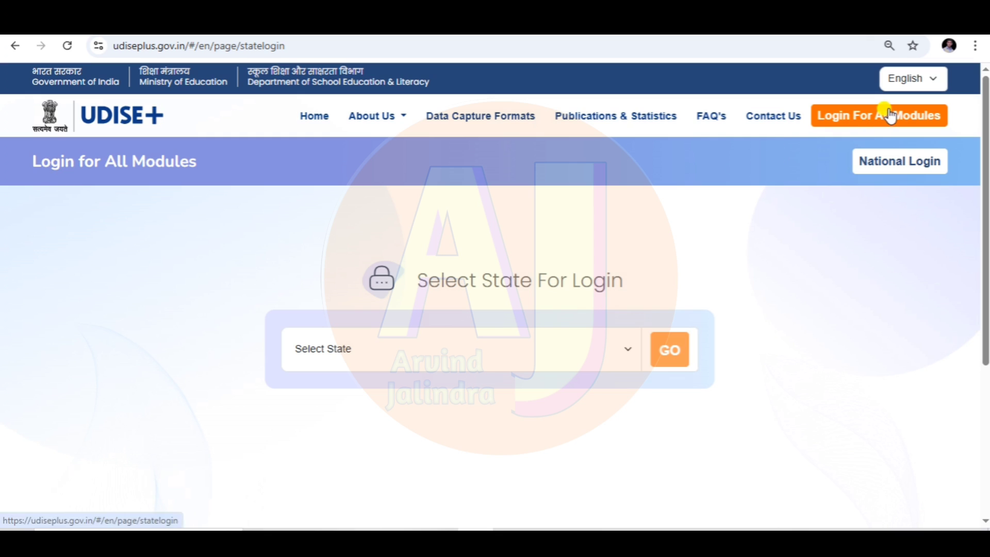
click(457, 347)
scroll(495, 207, down, 5)
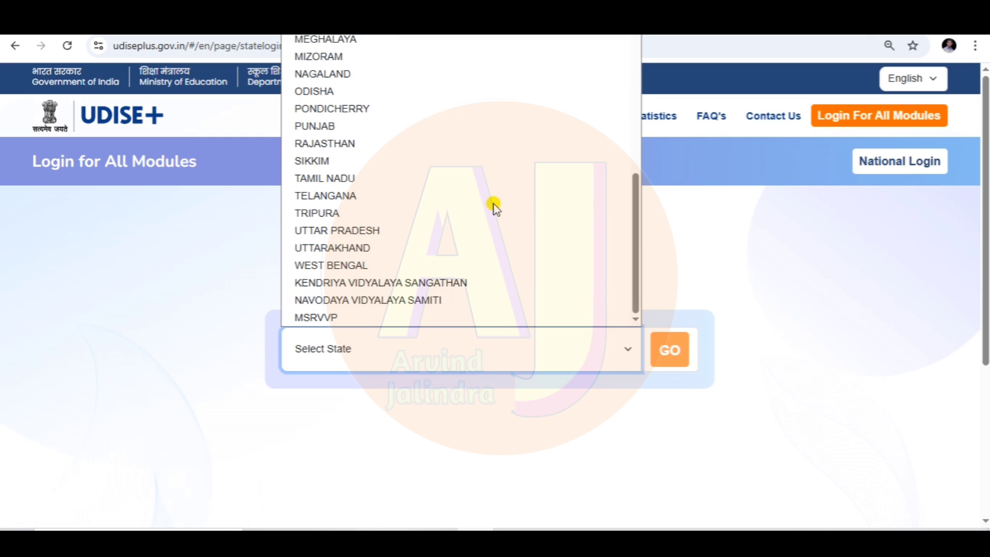
click(389, 144)
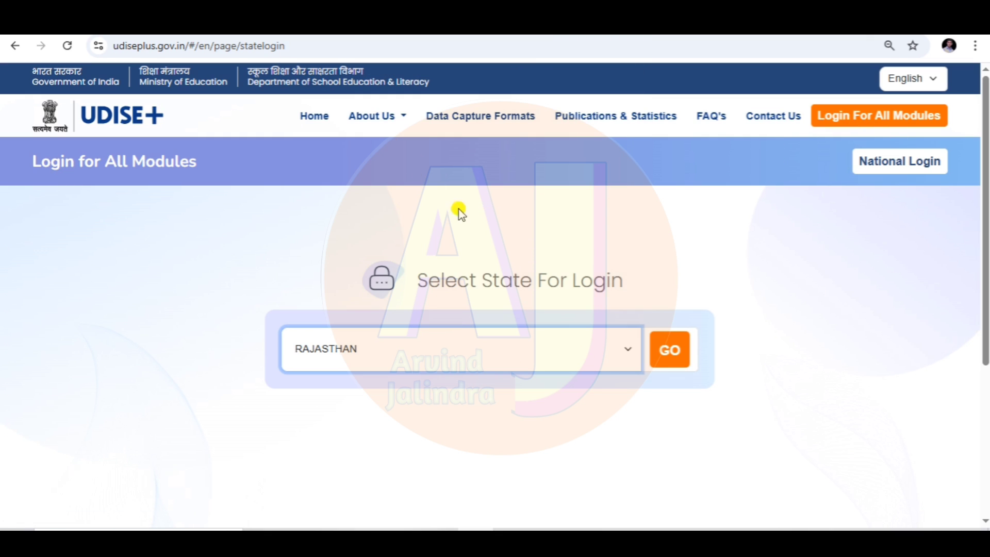
click(669, 352)
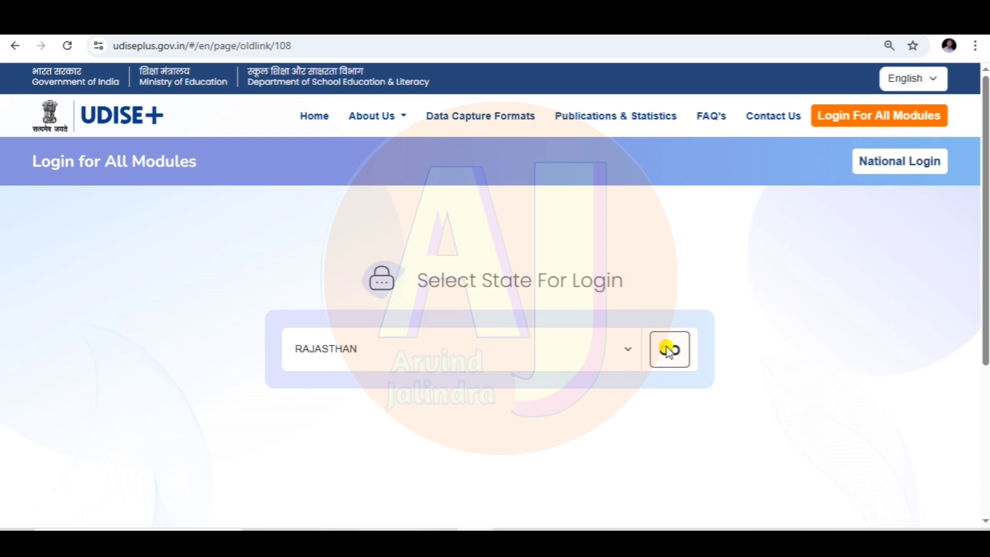
scroll(939, 288, down, 3)
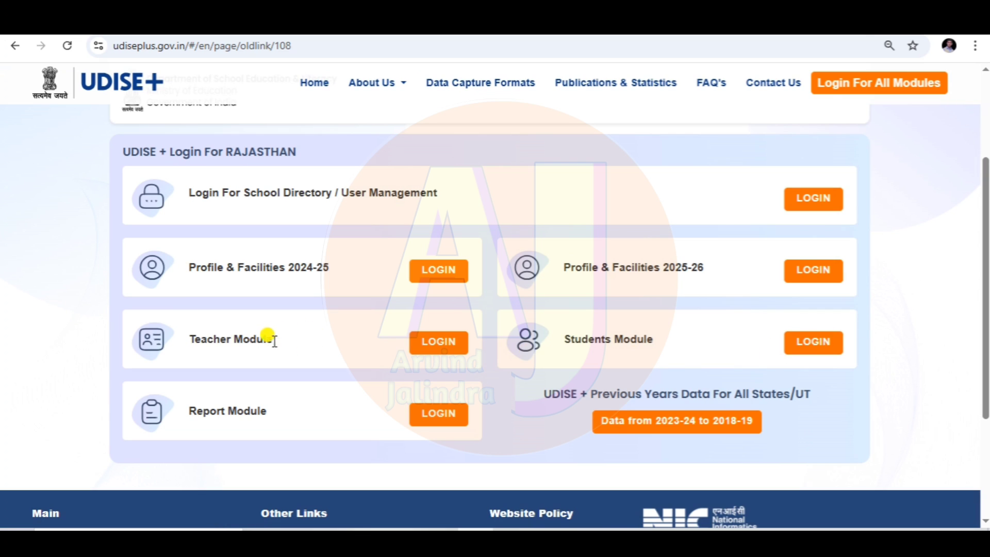
- Sign in to the Teacher Module using the displayed captcha code
click(426, 349)
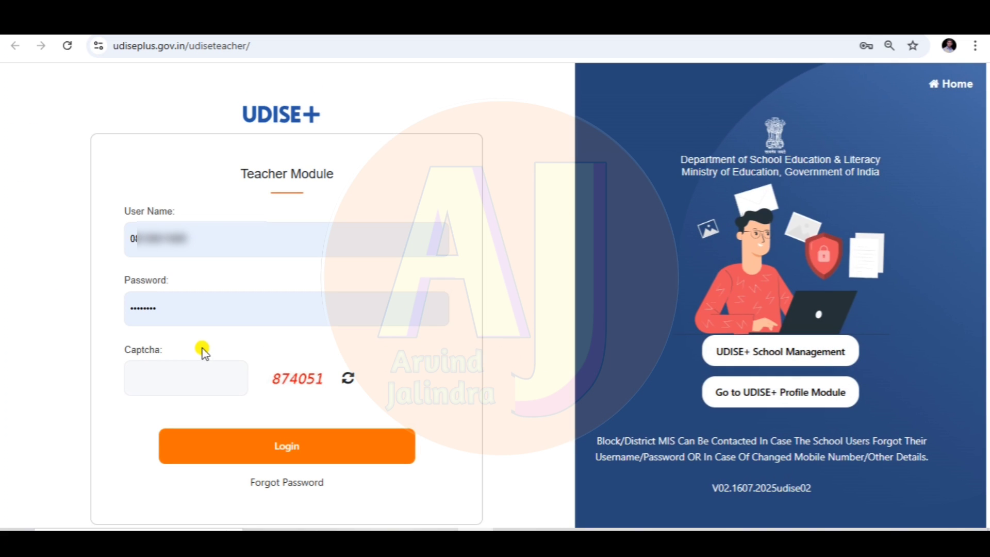
click(159, 374)
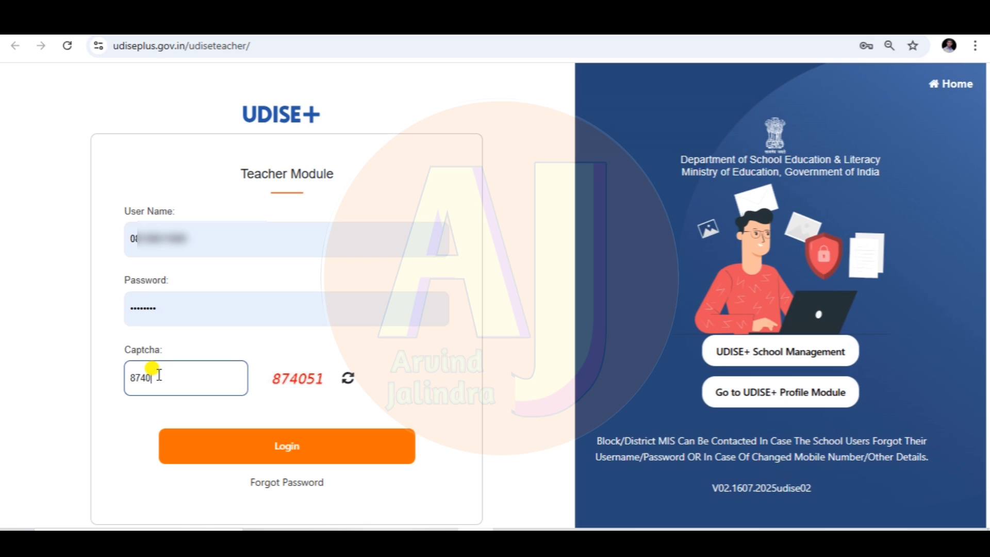
text(874051)
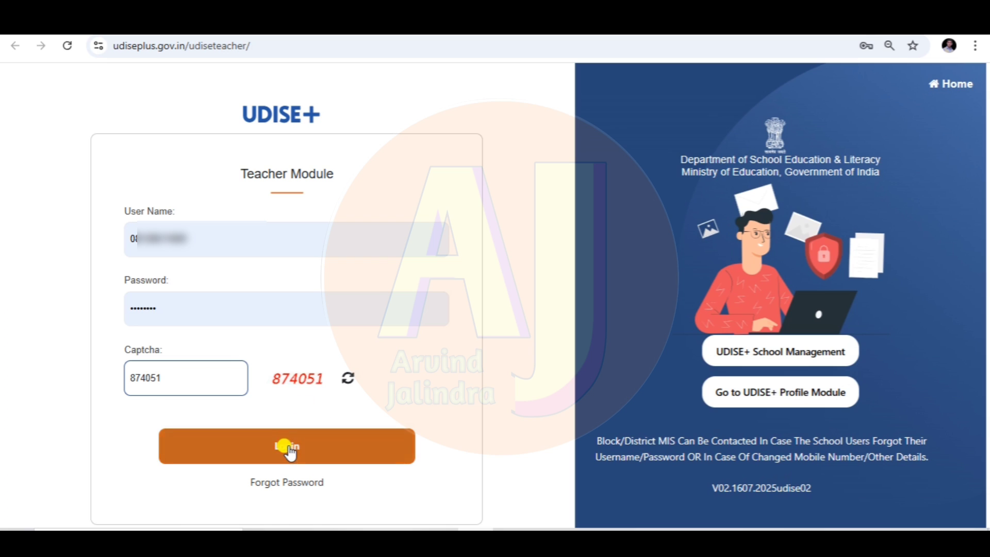
click(286, 448)
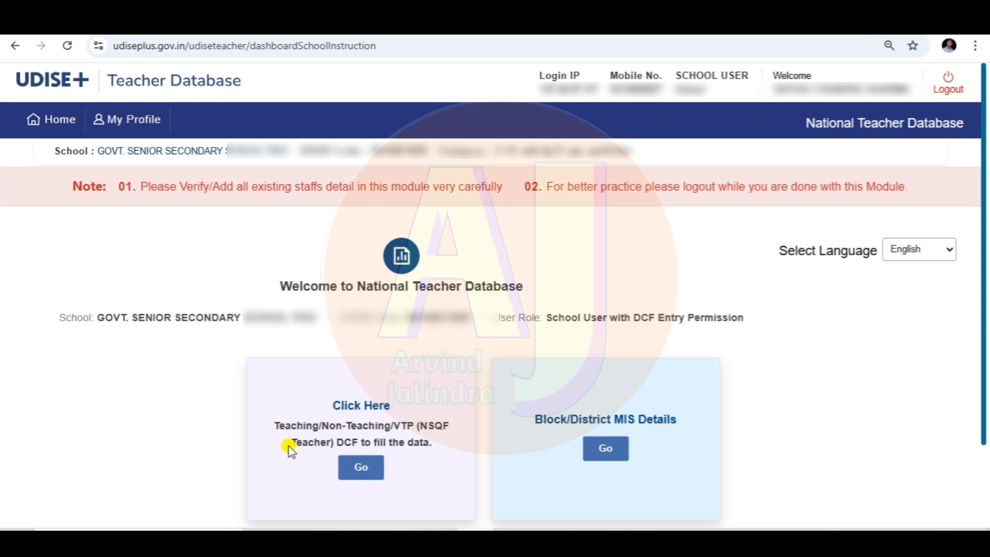
- Open the Teaching/Non-Teaching/VTP DCF entry showing 25 regular teaching and 4 non-teaching staff in position
scroll(519, 312, down, 2)
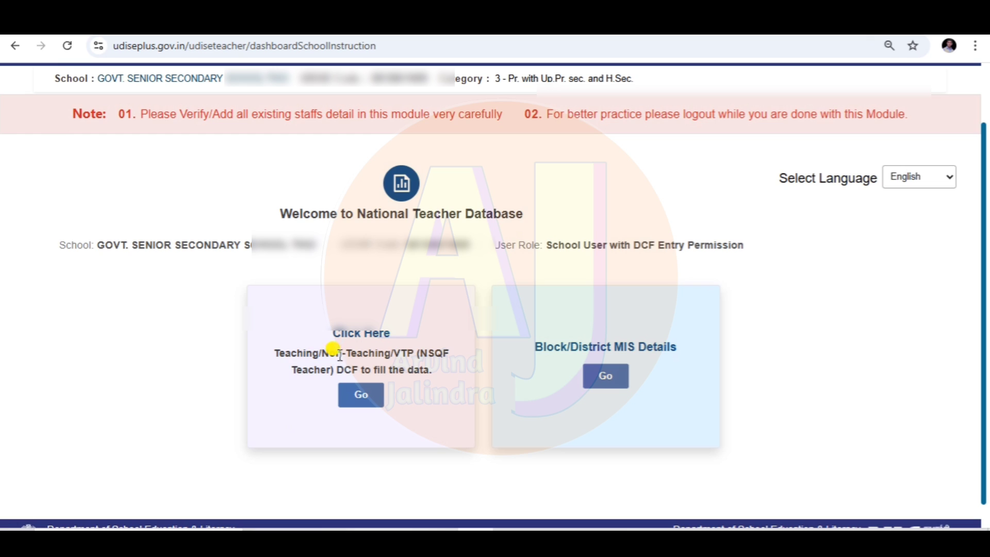
click(362, 395)
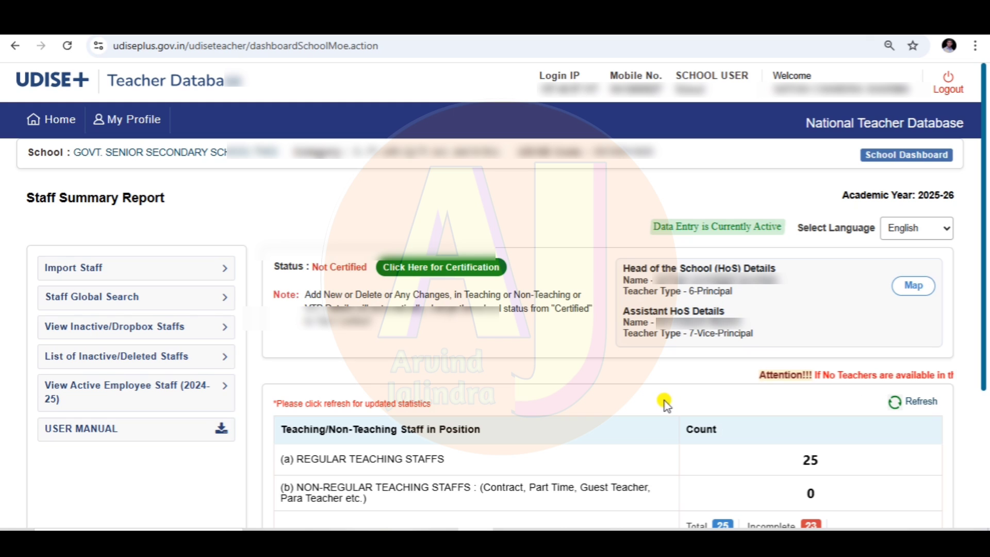
scroll(663, 400, down, 4)
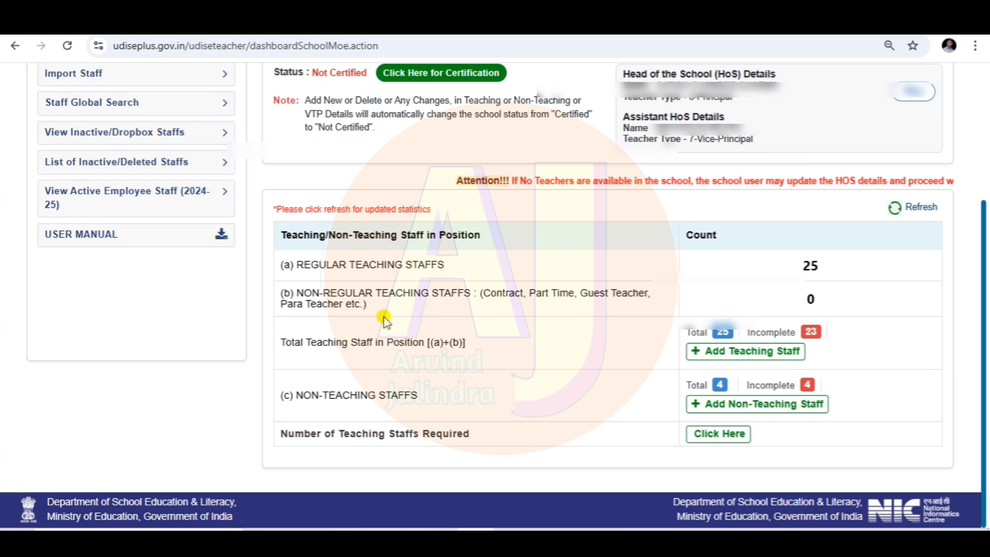
drag(283, 237, 481, 236)
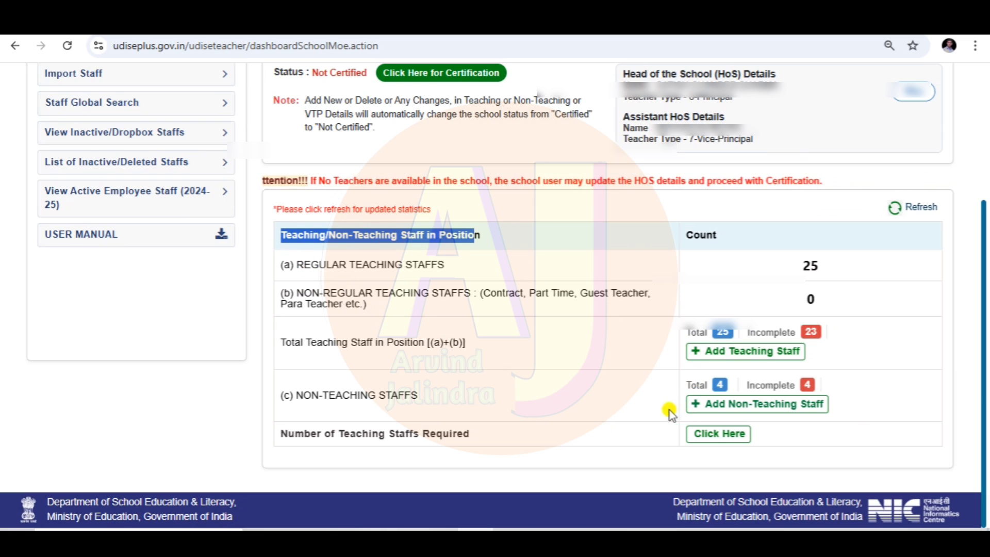
click(558, 359)
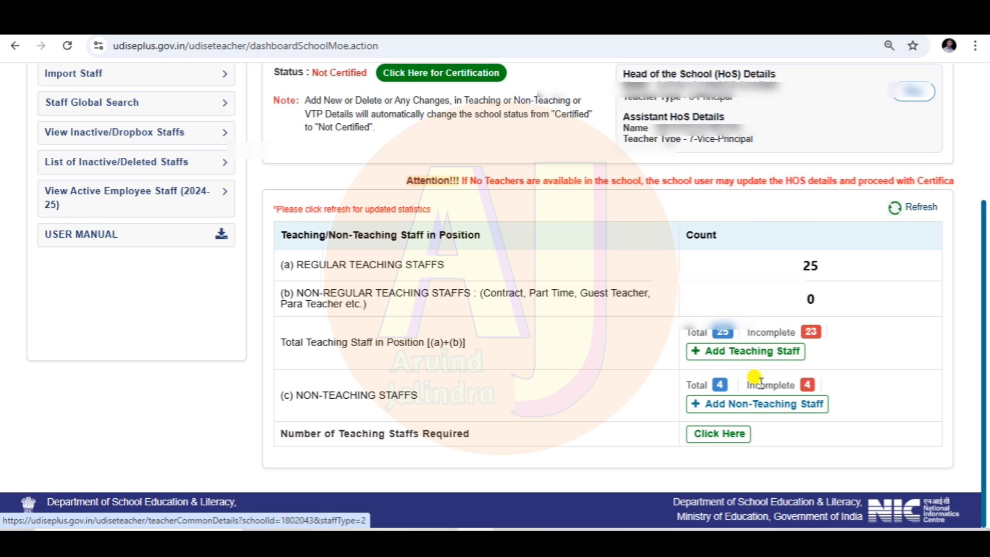
- Open the 3.3 Teacher Details list and return to row 1 at the top
click(723, 336)
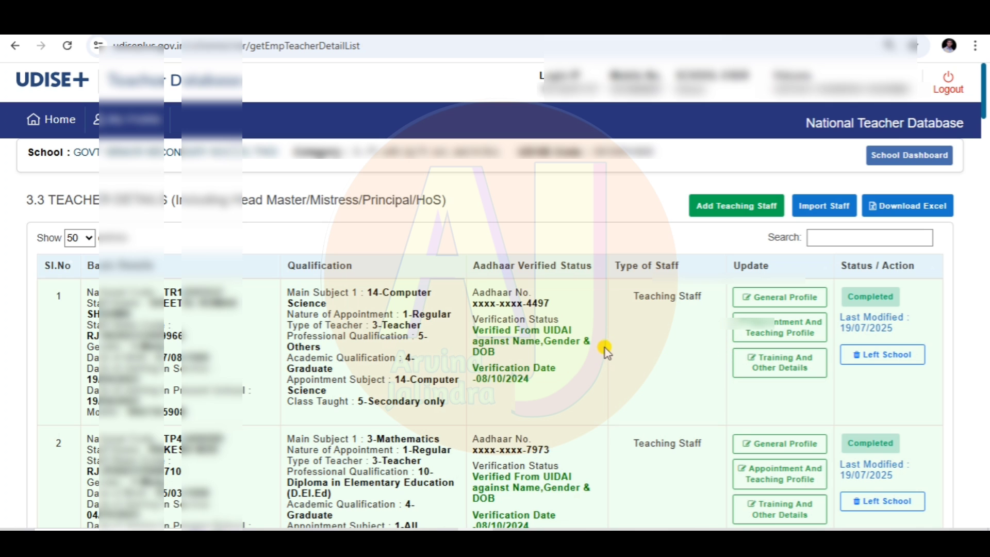
scroll(608, 343, down, 15)
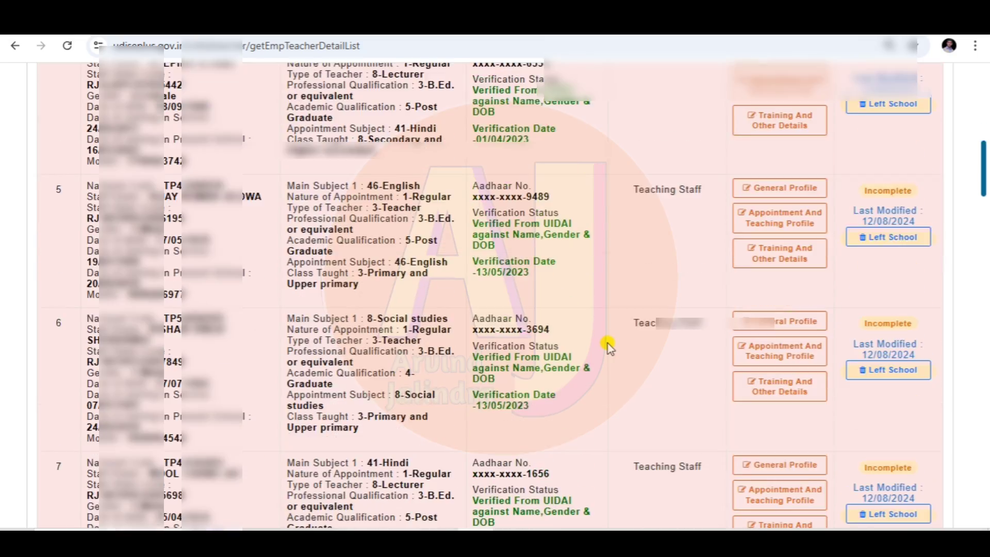
scroll(608, 343, down, 20)
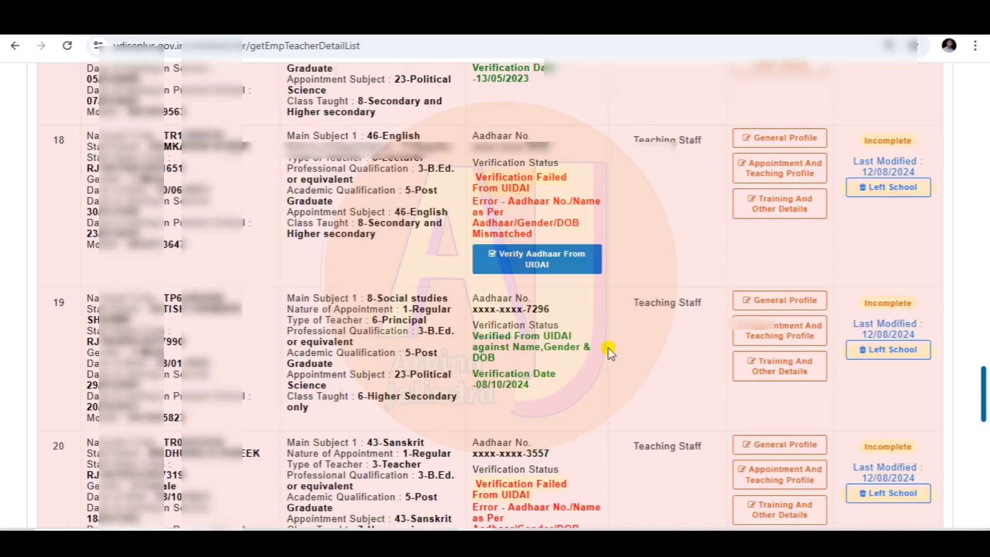
scroll(608, 349, down, 7)
scroll(611, 350, up, 16)
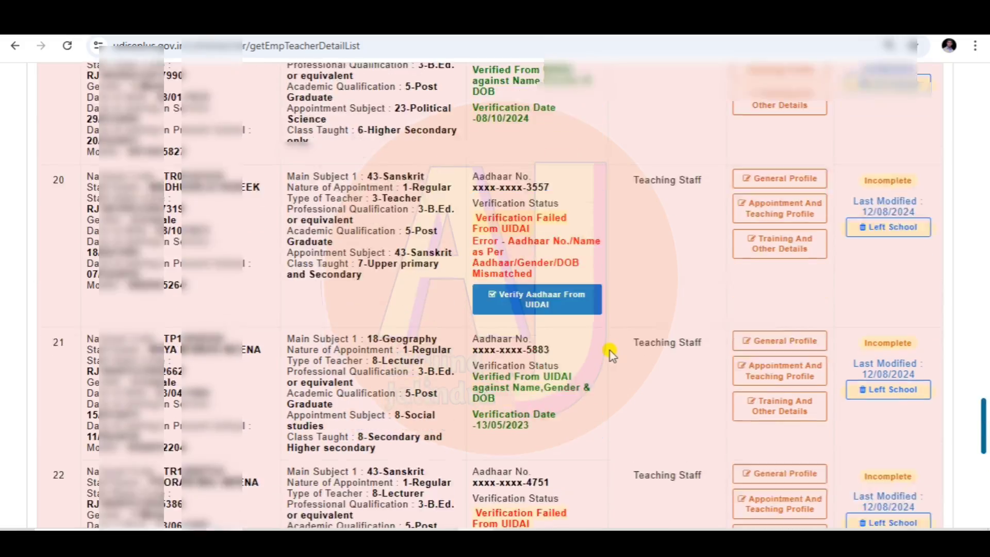
scroll(610, 351, up, 6)
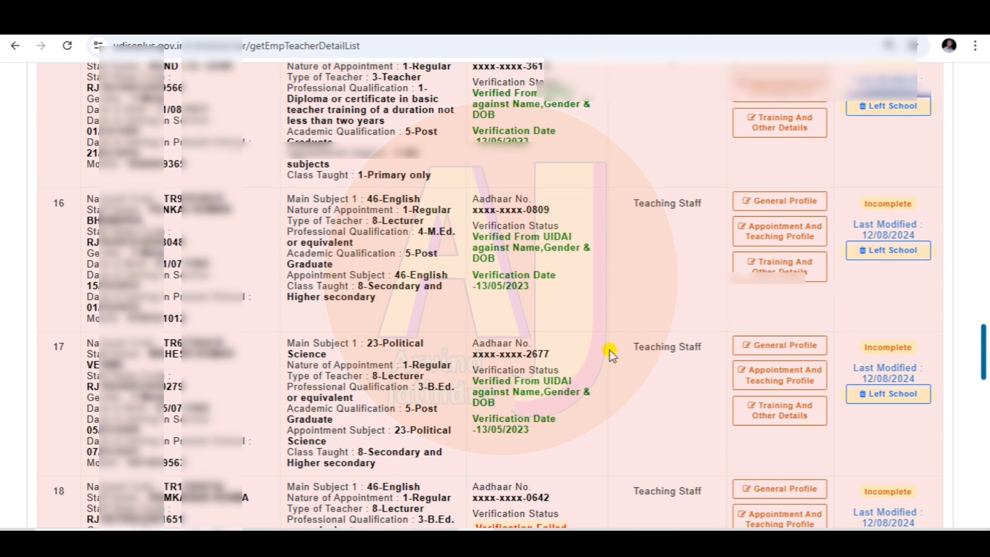
scroll(610, 351, up, 3)
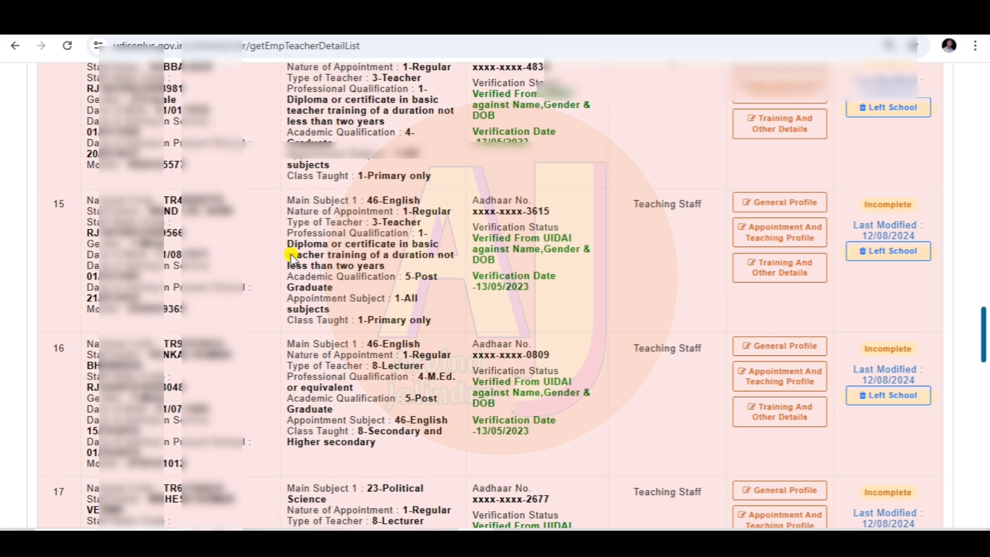
scroll(630, 263, up, 20)
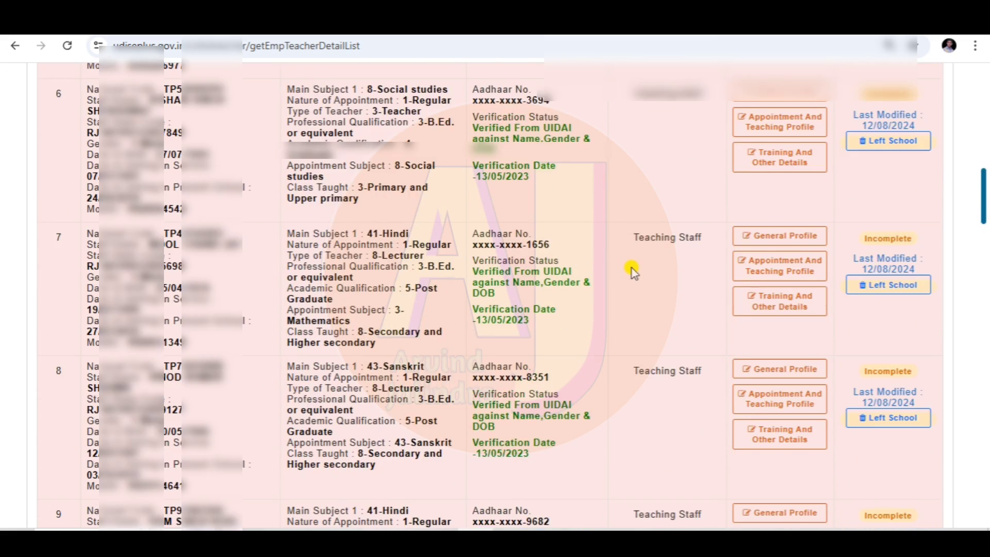
scroll(632, 268, up, 15)
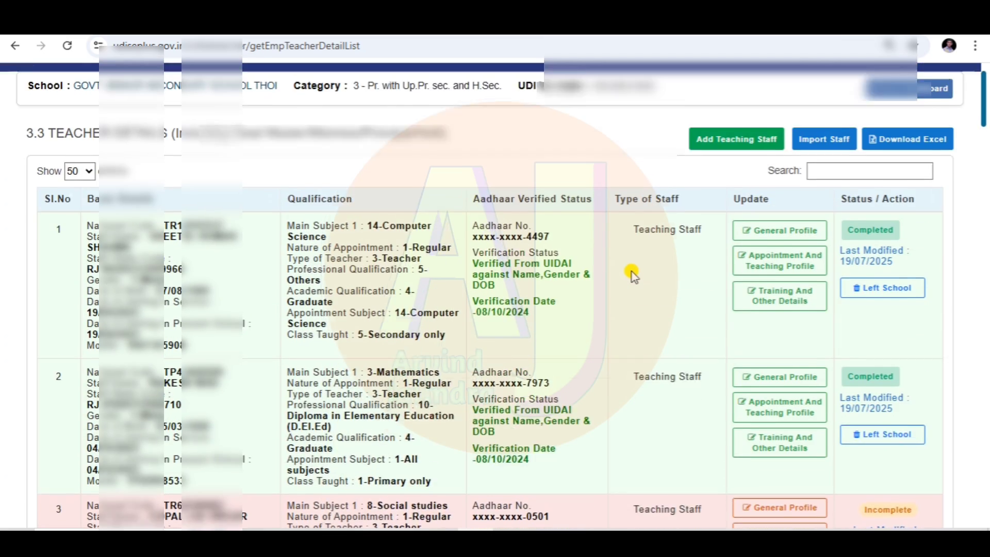
scroll(632, 271, up, 2)
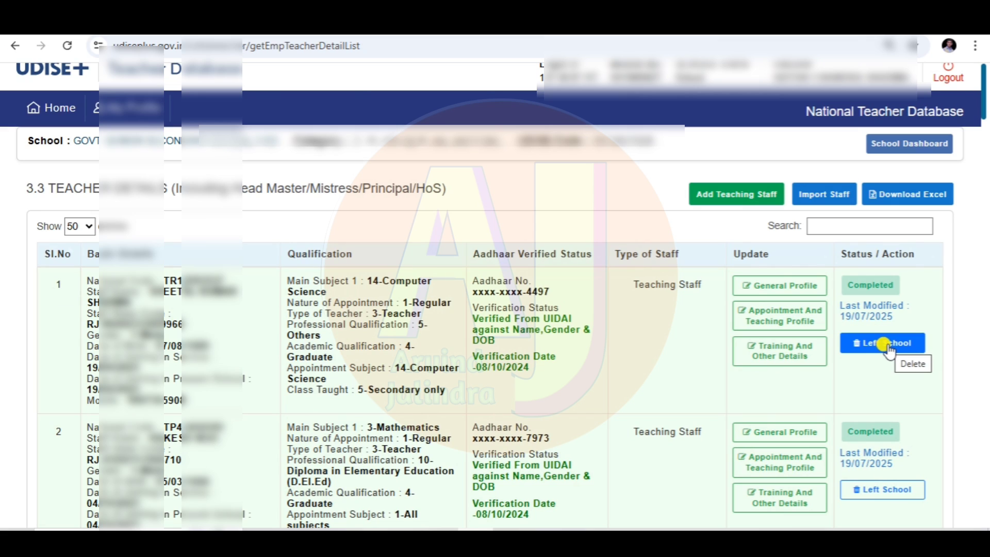
- Open Left School for the row 1 teacher and review their national code and date of birth
click(883, 344)
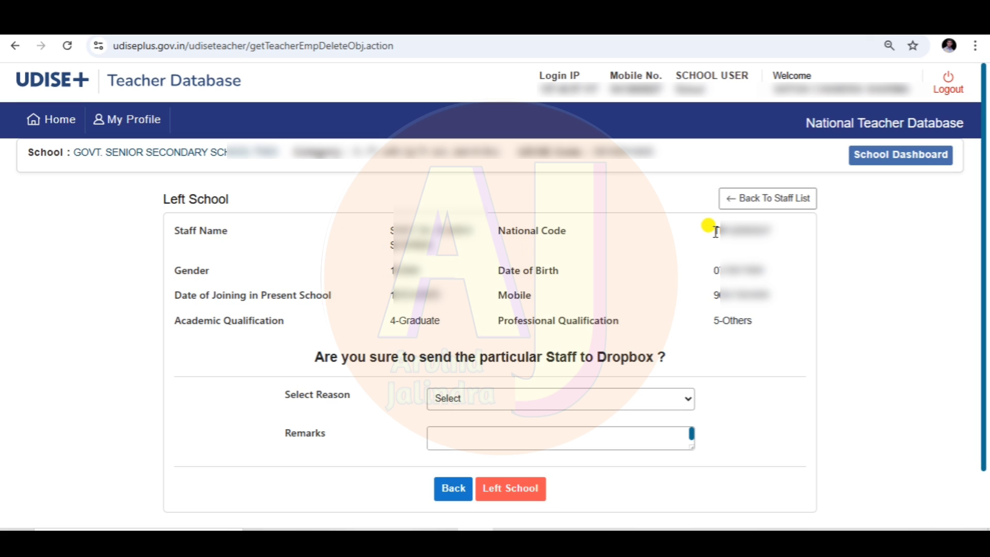
drag(714, 230, 770, 231)
drag(716, 268, 766, 269)
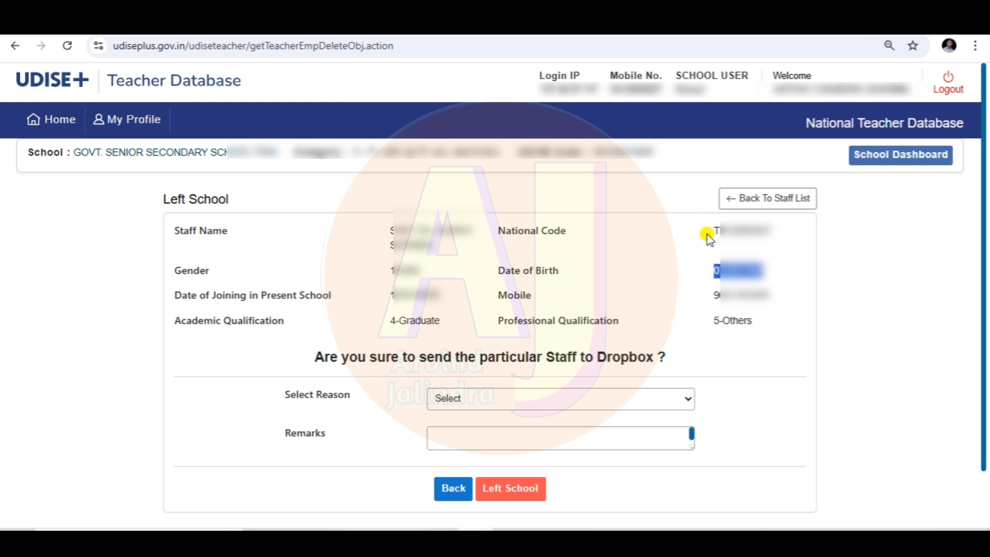
drag(707, 234, 753, 224)
click(711, 278)
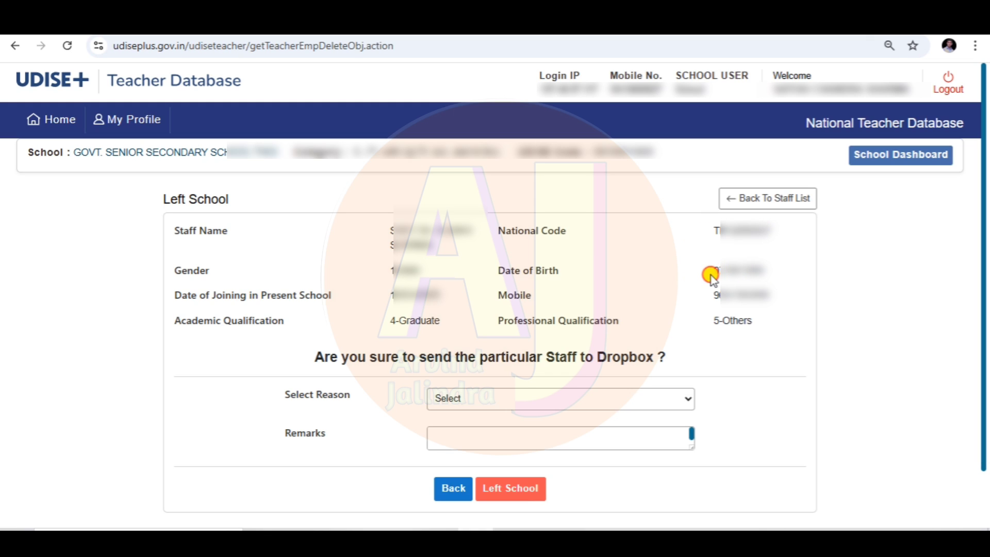
drag(710, 278, 764, 266)
click(714, 245)
scroll(723, 314, down, 2)
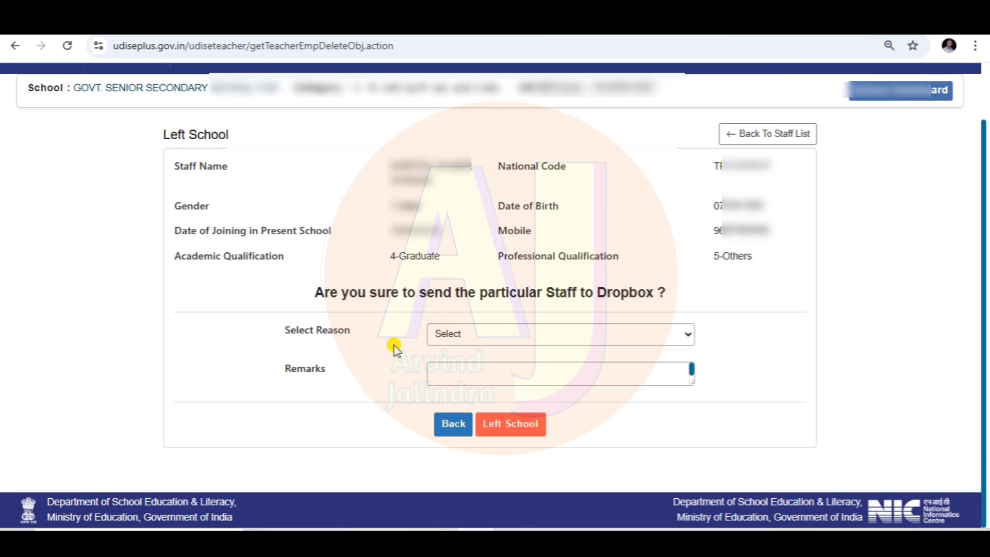
- Open the Select Reason dropdown listing the Dropbox reasons
click(479, 340)
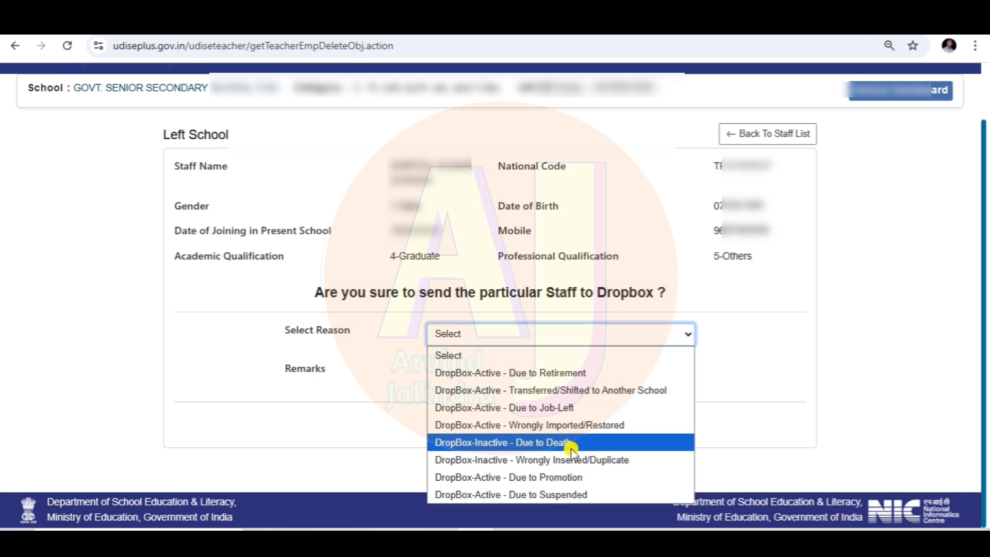
- Set reason 'DropBox-Active - Transferred/Shifted to Another School', remark 'mutucal', and last date 03/07/2025
click(550, 397)
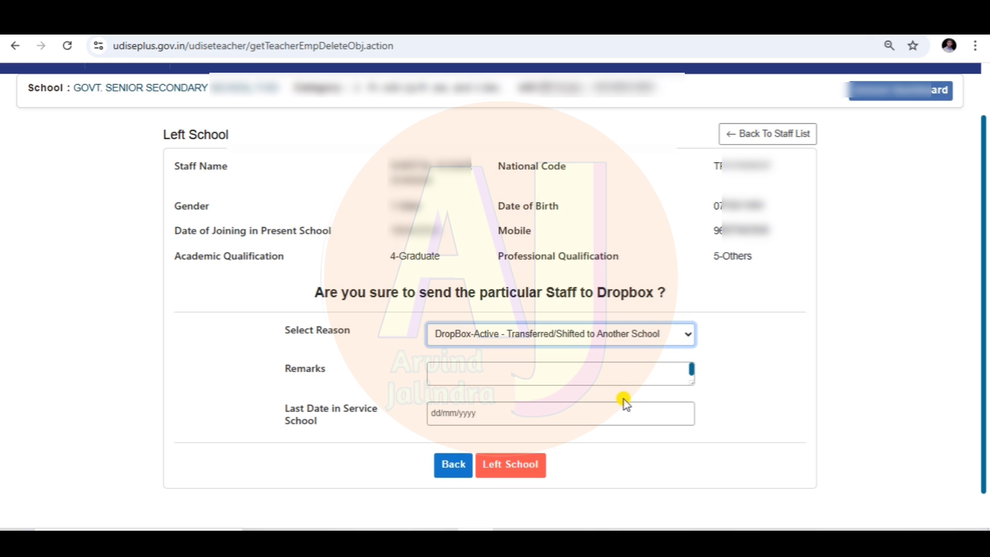
click(501, 377)
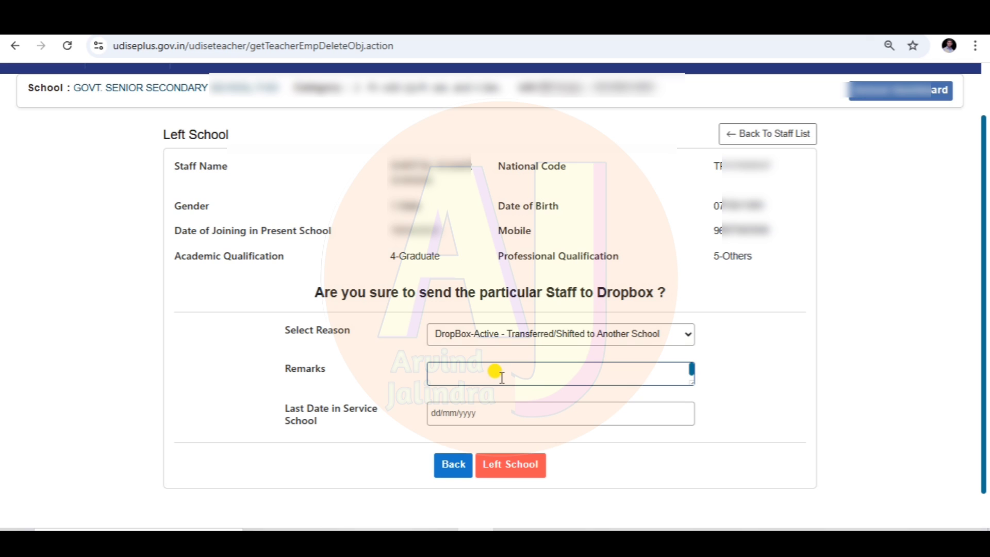
text(mutucal)
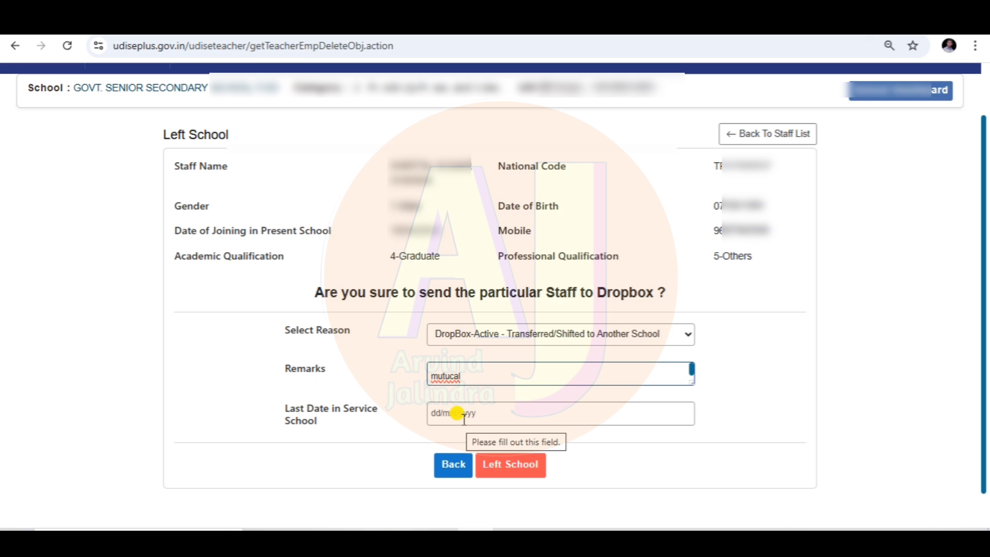
click(462, 415)
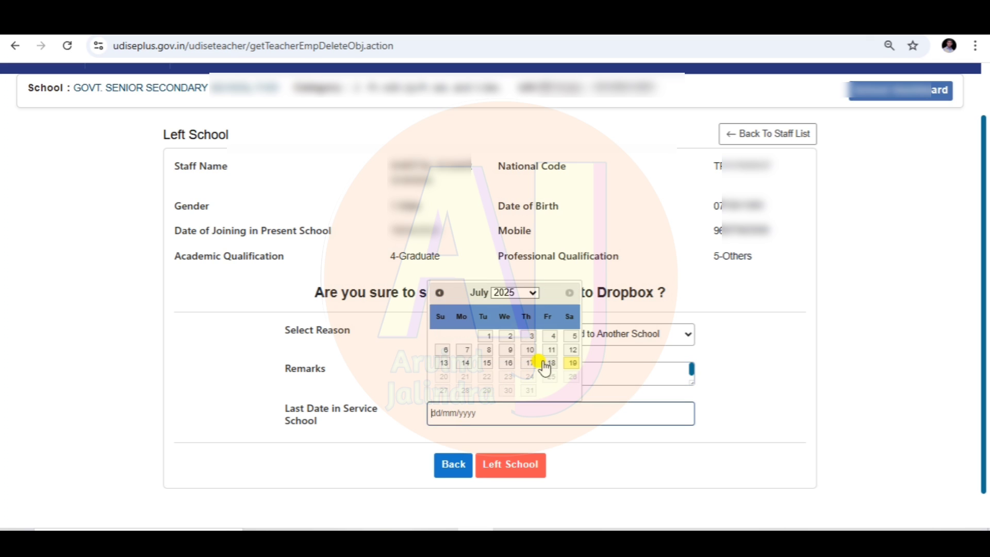
click(530, 340)
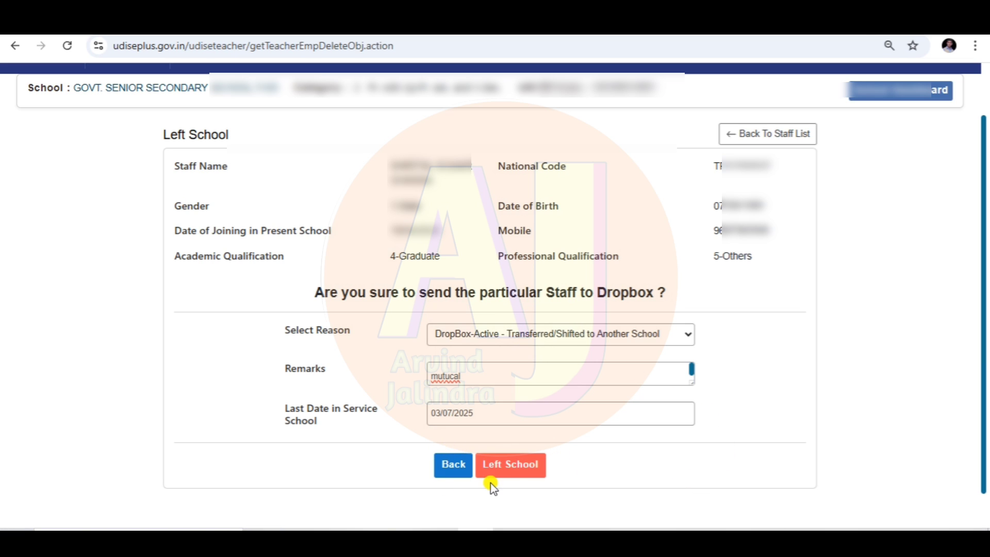
- Submit the Left School form and confirm sending the teacher to the Dropbox
click(510, 470)
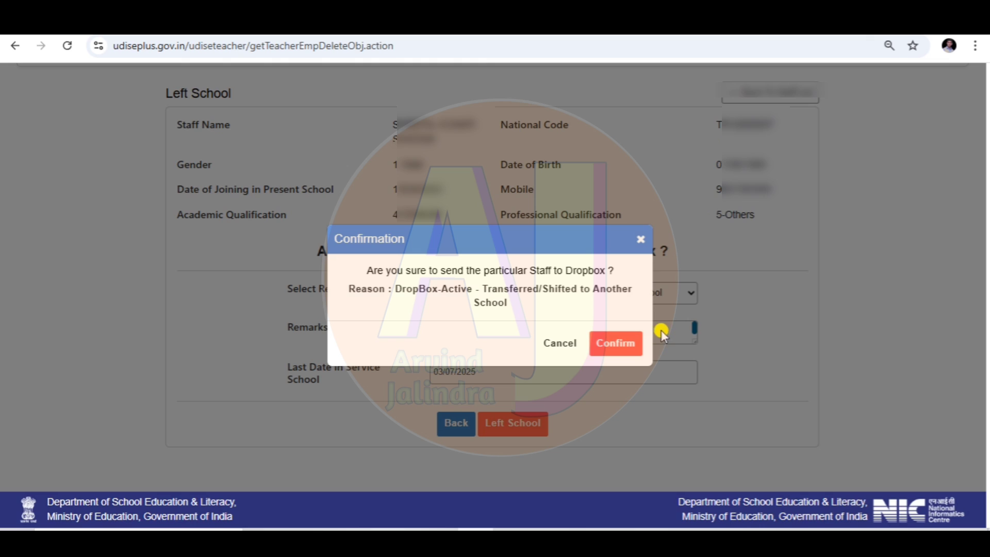
click(610, 346)
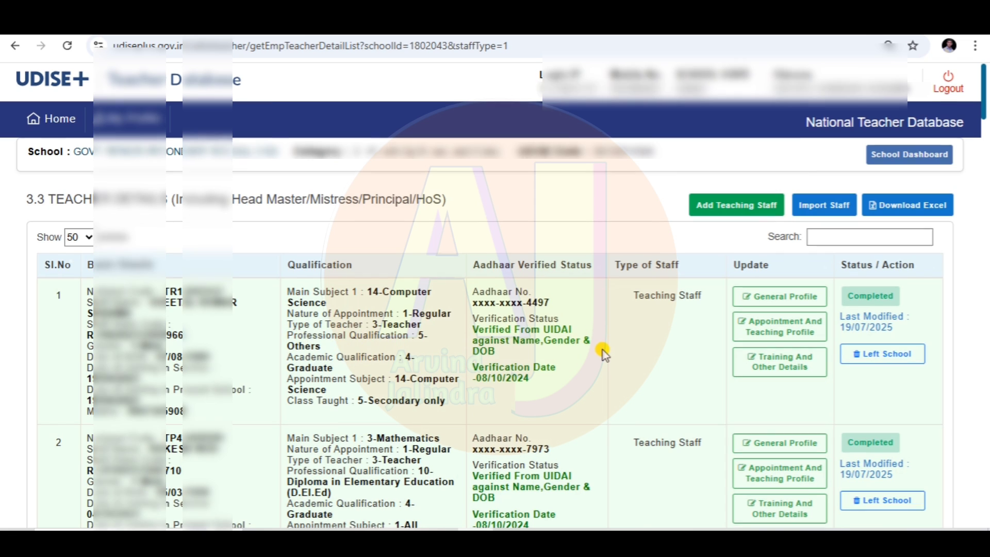
scroll(604, 354, down, 8)
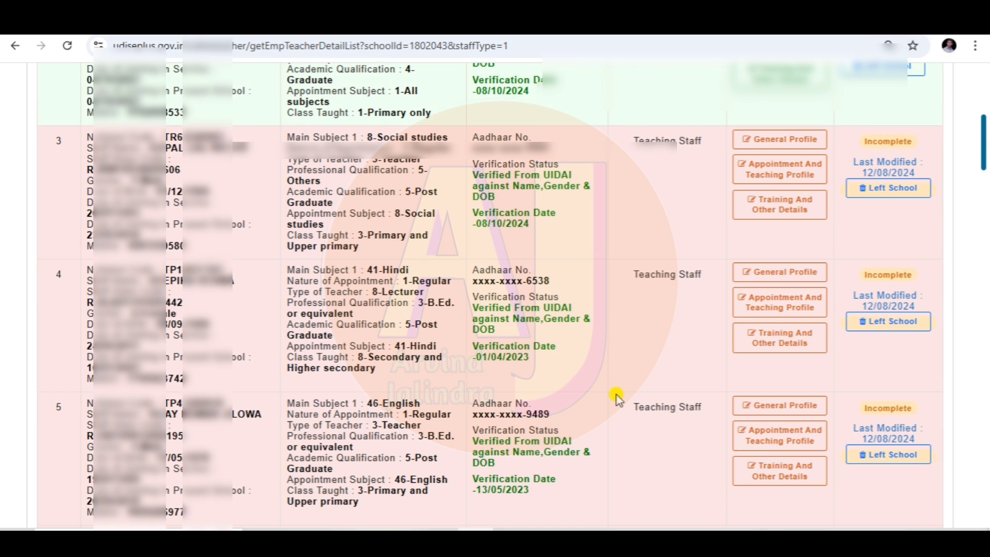